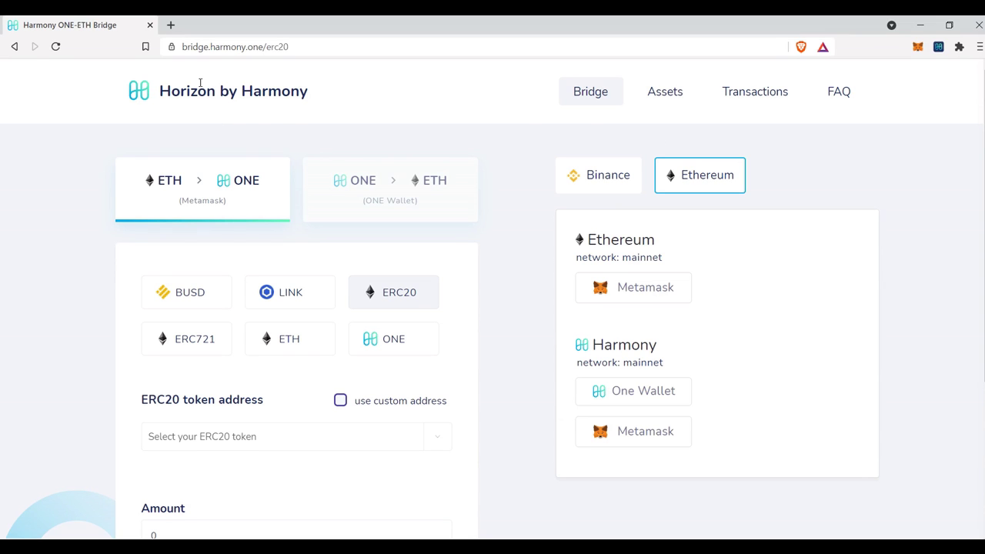
Check the bridge.harmony.one address and reload the bridge page.
{"action": "left_click", "coordinate": [184, 48]}
{"action": "left_click", "coordinate": [185, 47]}
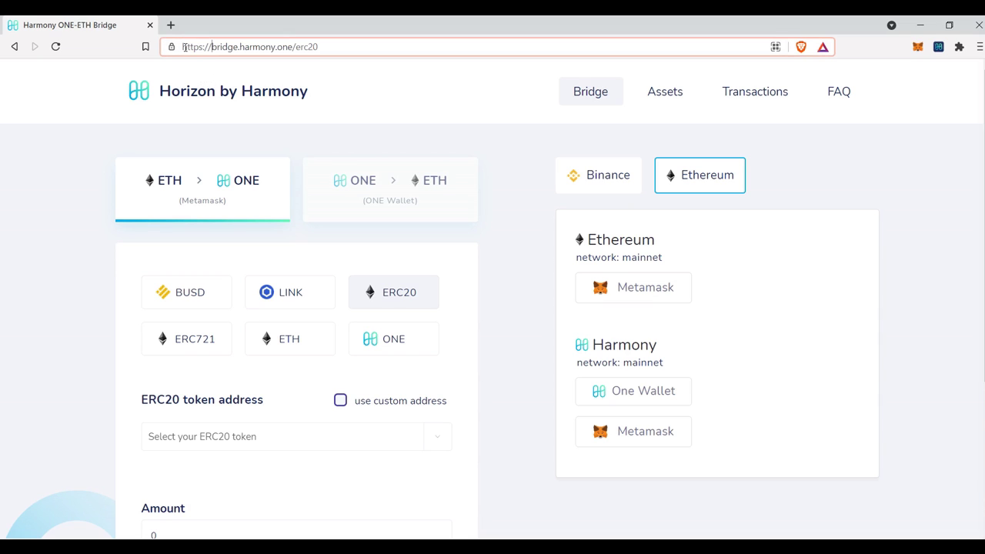
{"action": "left_click_drag", "start_coordinate": [212, 46], "coordinate": [285, 47]}
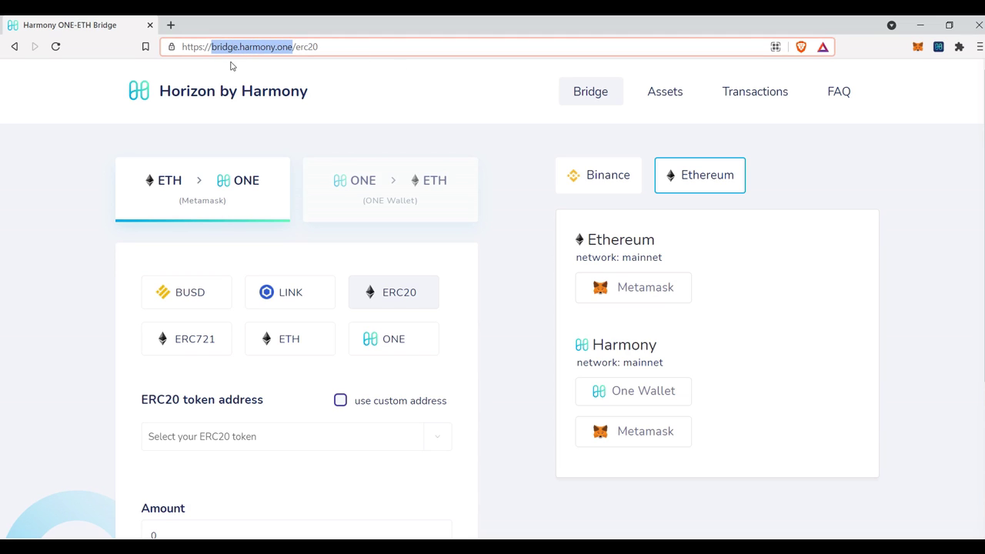
{"action": "left_click", "coordinate": [274, 49]}
{"action": "left_click", "coordinate": [504, 135]}
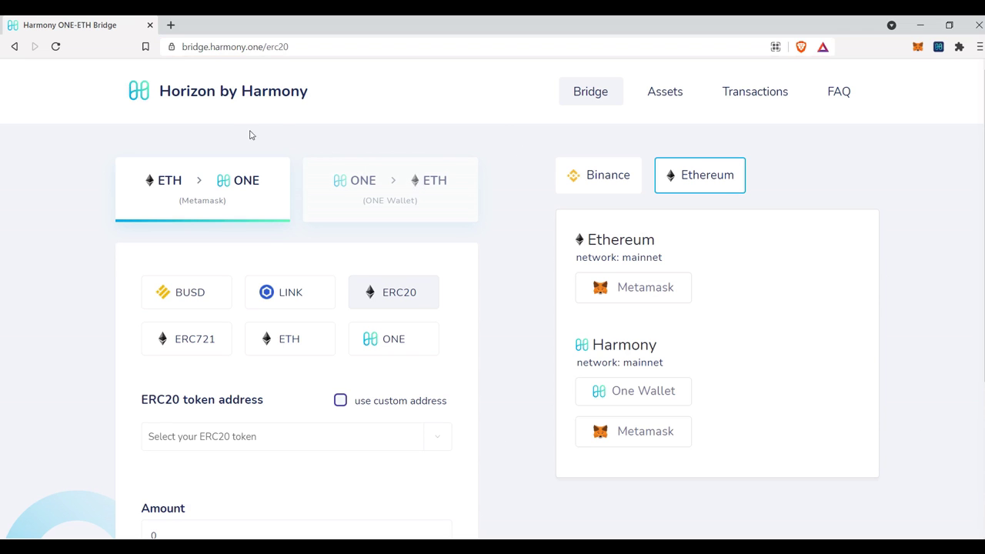
{"action": "scroll", "coordinate": [539, 320], "scroll_direction": "down", "scroll_amount": 3}
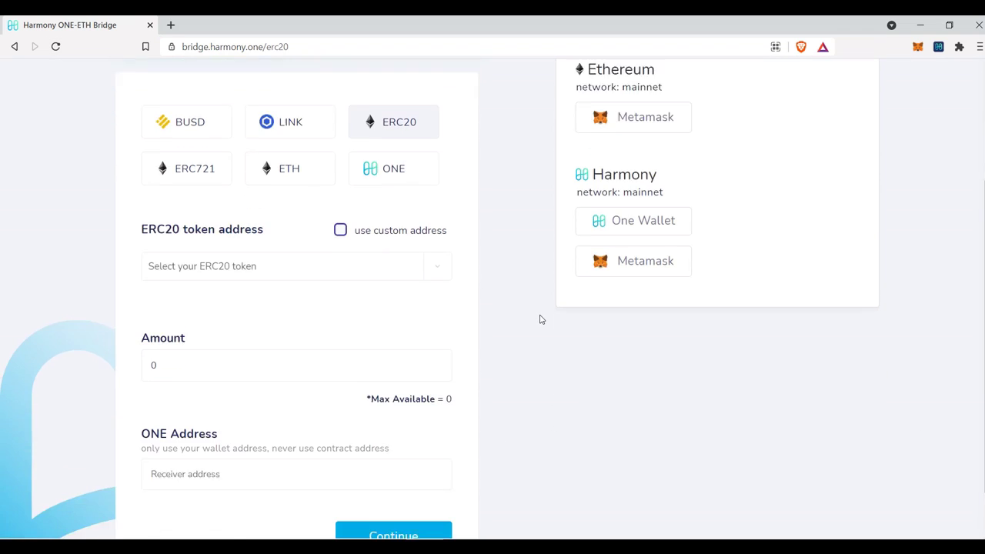
{"action": "scroll", "coordinate": [530, 270], "scroll_direction": "up", "scroll_amount": 3}
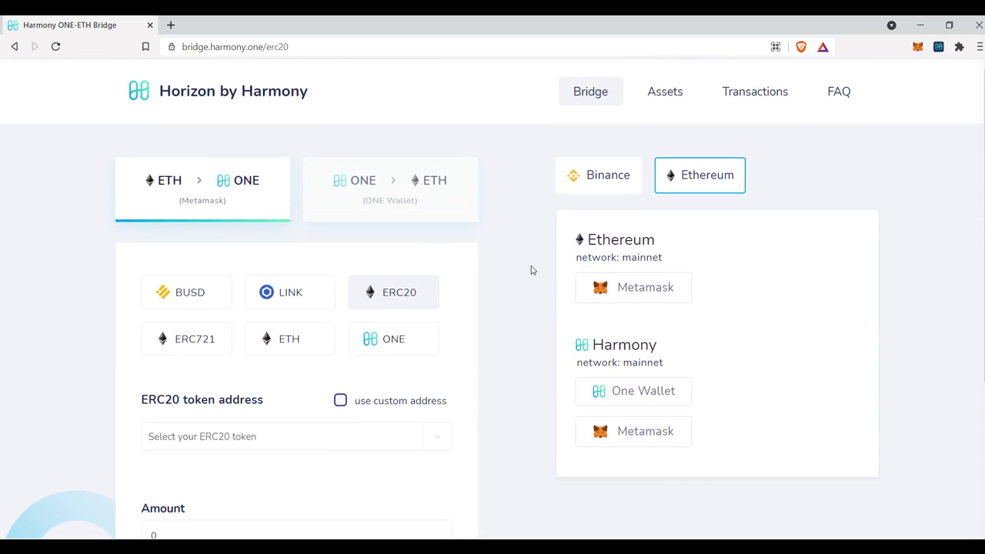
{"action": "left_click", "coordinate": [55, 46]}
Switch the bridge source to Binance and review MetaMask's BNB, BUSD and ONE balances.
{"action": "left_click", "coordinate": [585, 179]}
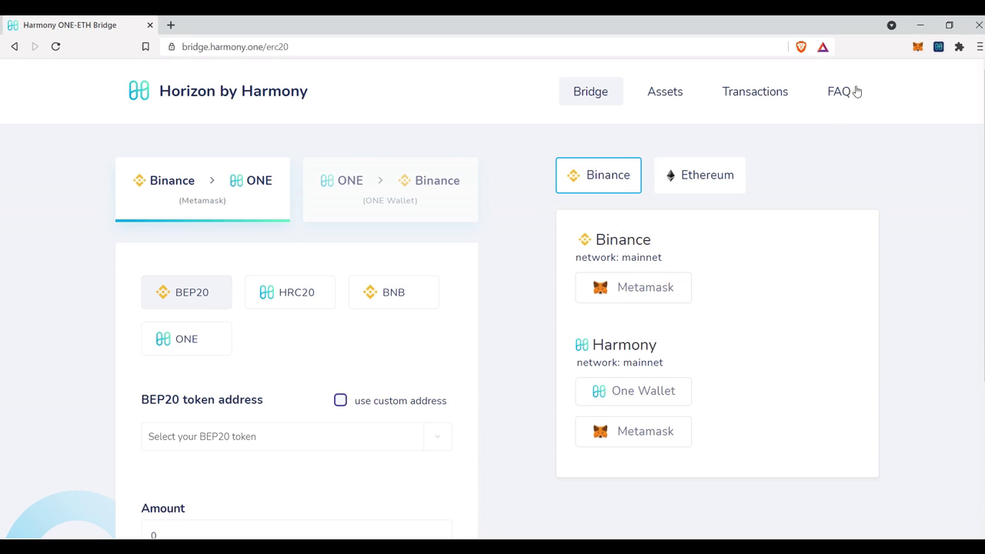
{"action": "left_click", "coordinate": [917, 47]}
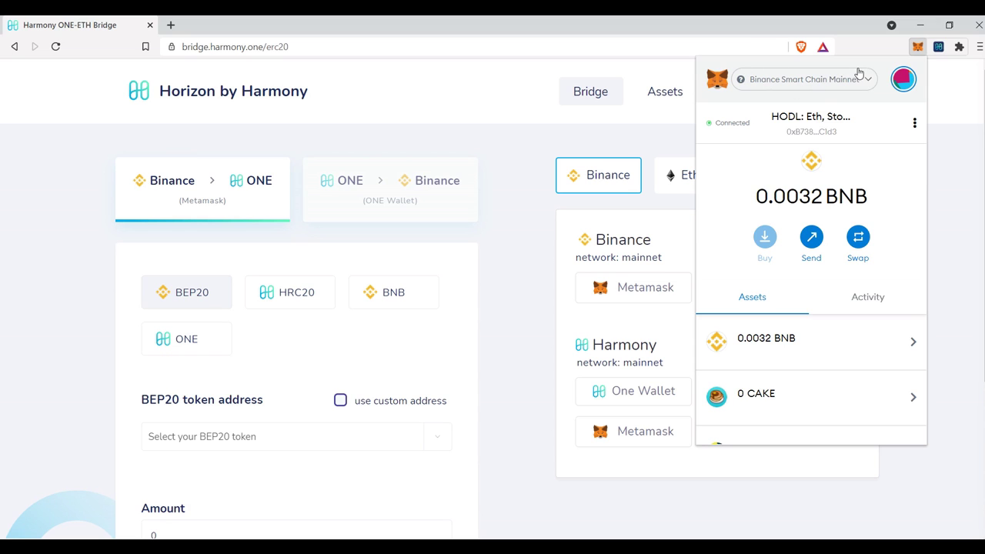
{"action": "scroll", "coordinate": [823, 210], "scroll_direction": "down", "scroll_amount": 8}
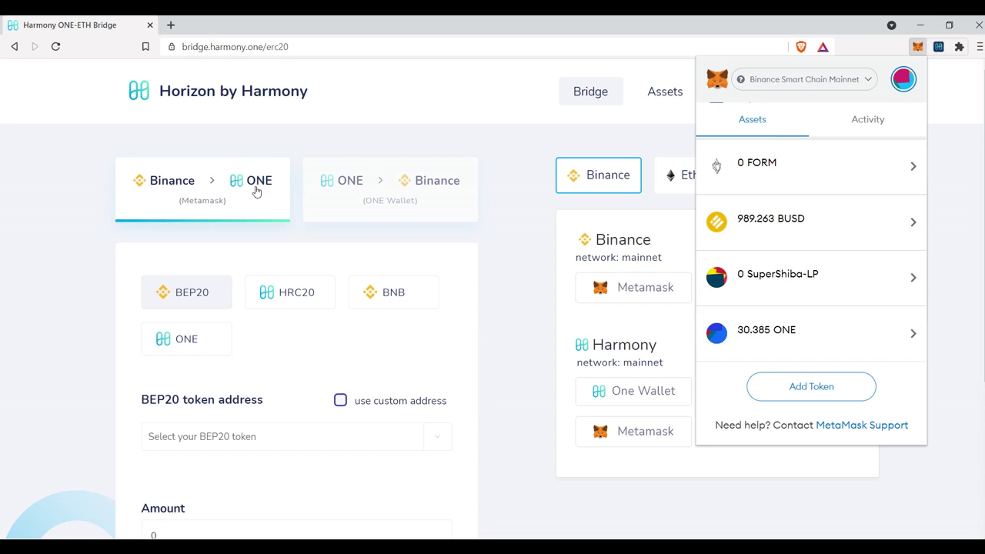
Close MetaMask and link it as the Binance wallet, showing 0.003166 BNB.
{"action": "left_click", "coordinate": [522, 210]}
{"action": "left_click", "coordinate": [619, 290]}
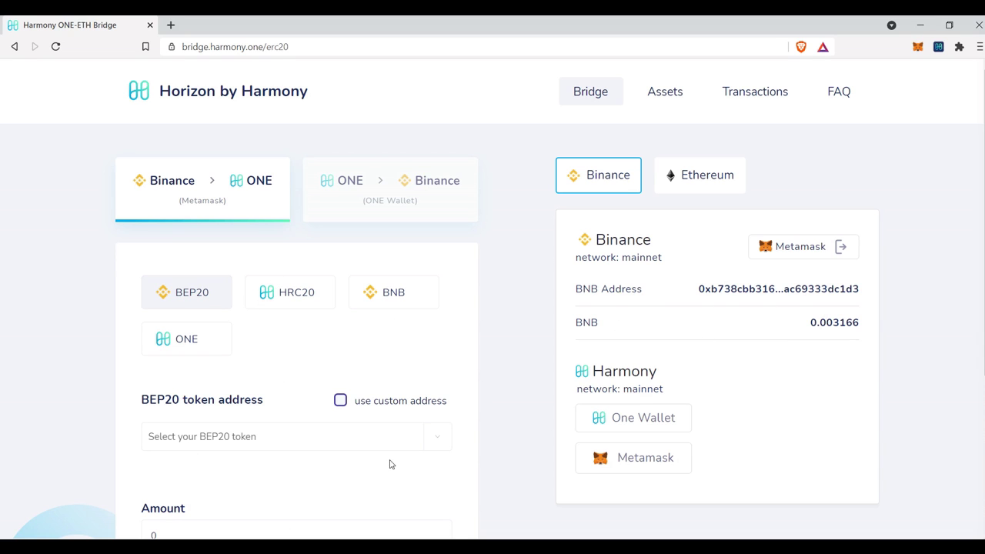
{"action": "scroll", "coordinate": [745, 271], "scroll_direction": "down", "scroll_amount": 1}
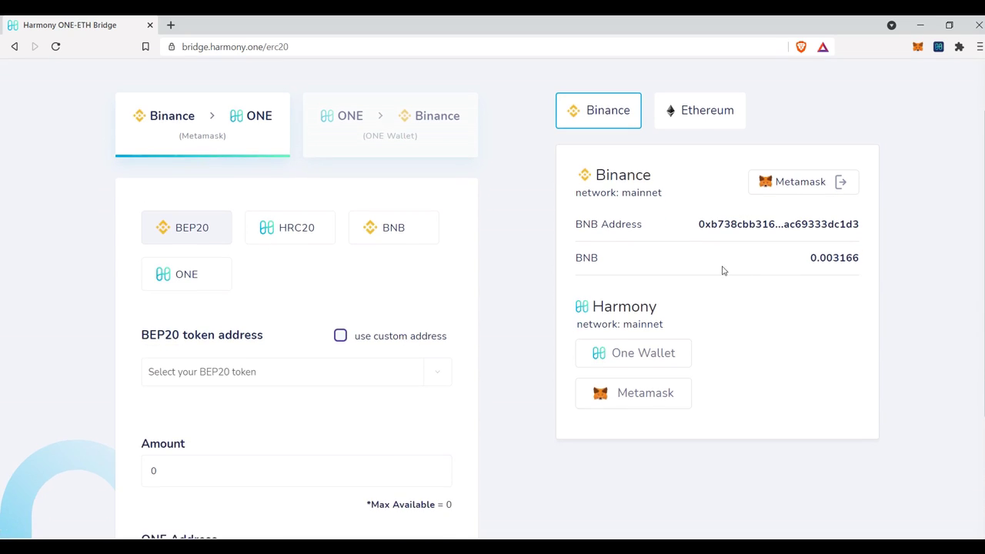
Check the Harmony wallet balance and MetaMask's network list without switching networks.
{"action": "left_click", "coordinate": [939, 47]}
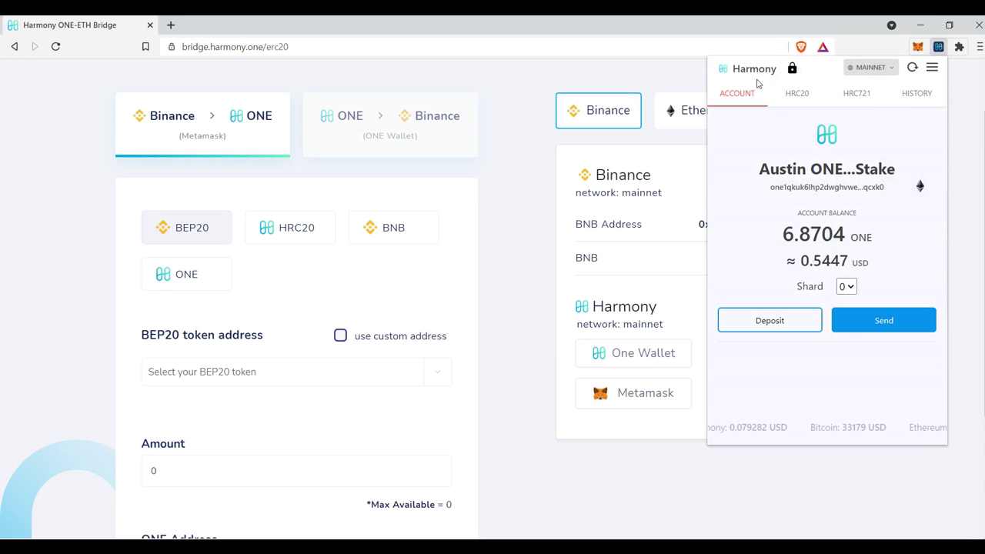
{"action": "left_click", "coordinate": [564, 346]}
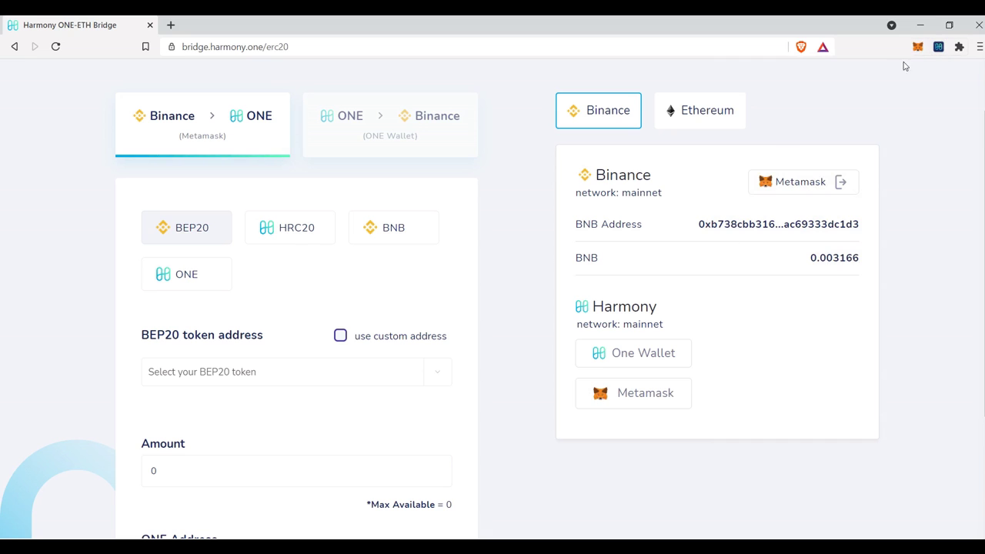
{"action": "left_click", "coordinate": [918, 48]}
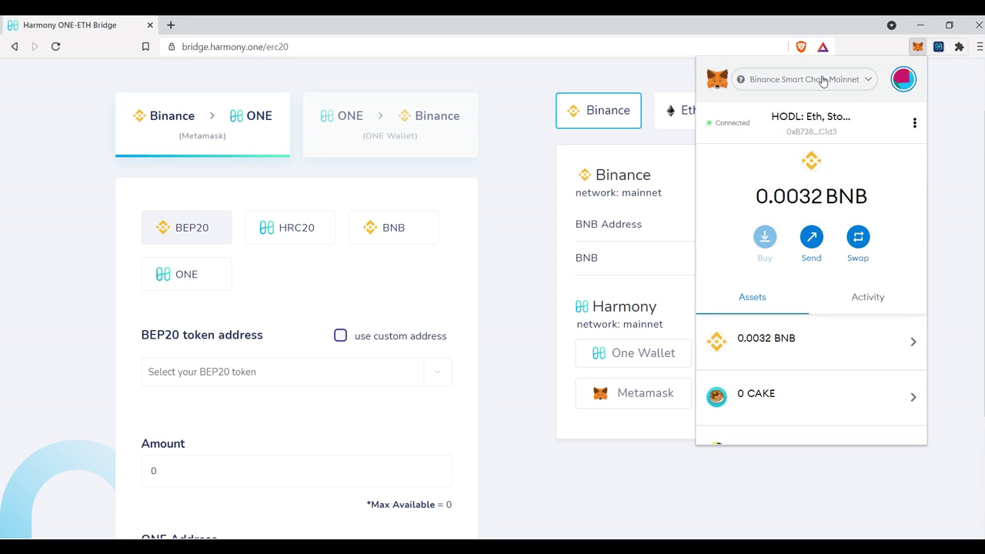
{"action": "left_click", "coordinate": [823, 81]}
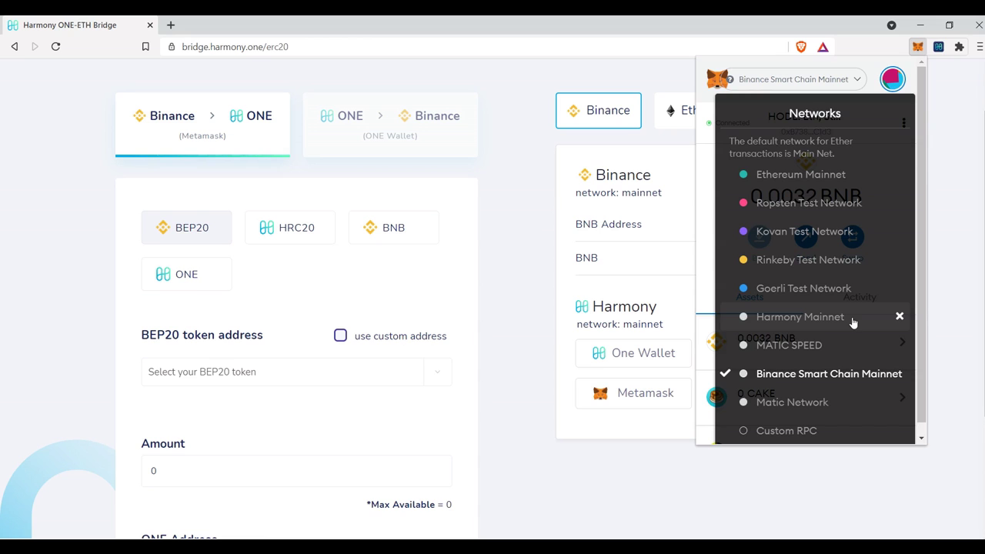
{"action": "left_click", "coordinate": [681, 457]}
Sign in to the Harmony side with ONE Wallet using the chosen account.
{"action": "left_click", "coordinate": [642, 364]}
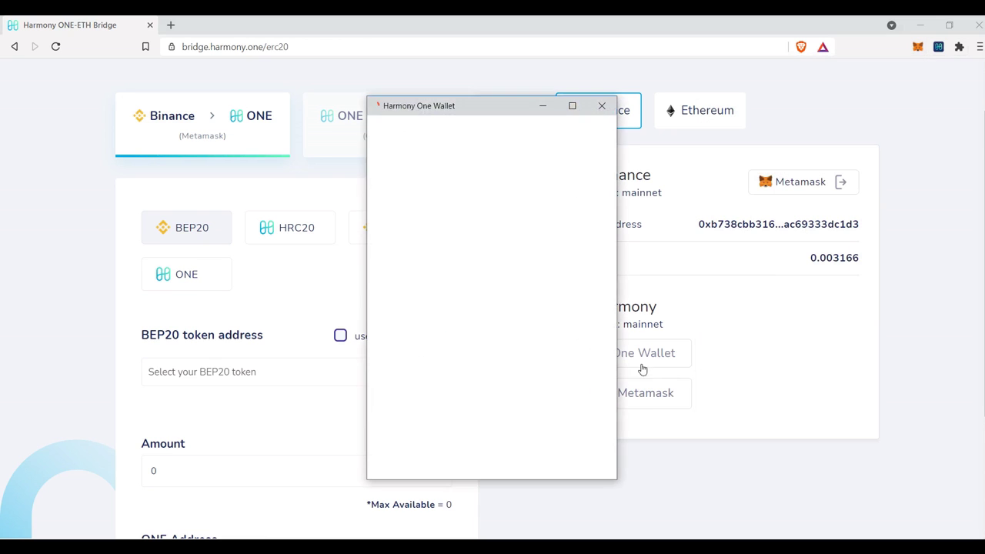
{"action": "left_click", "coordinate": [495, 217]}
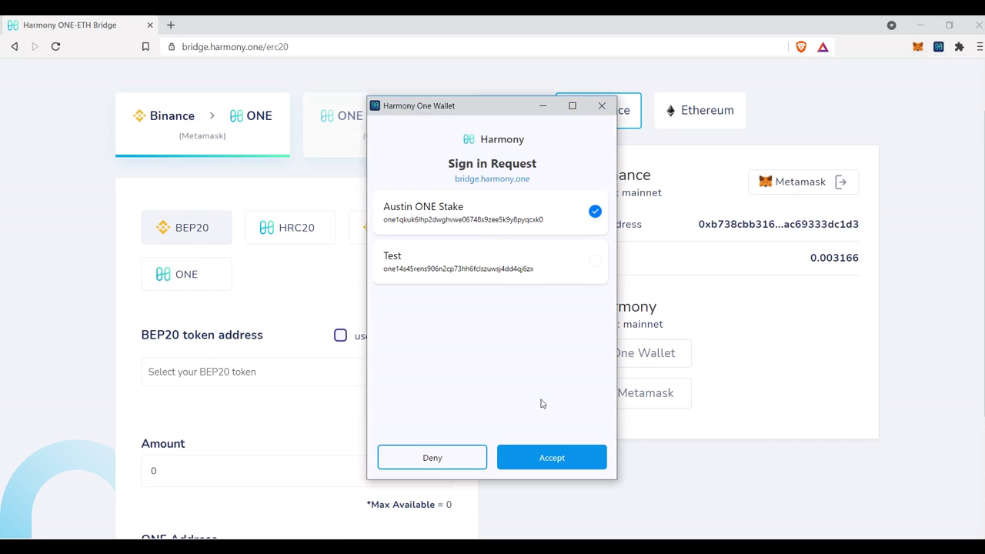
{"action": "left_click", "coordinate": [561, 457]}
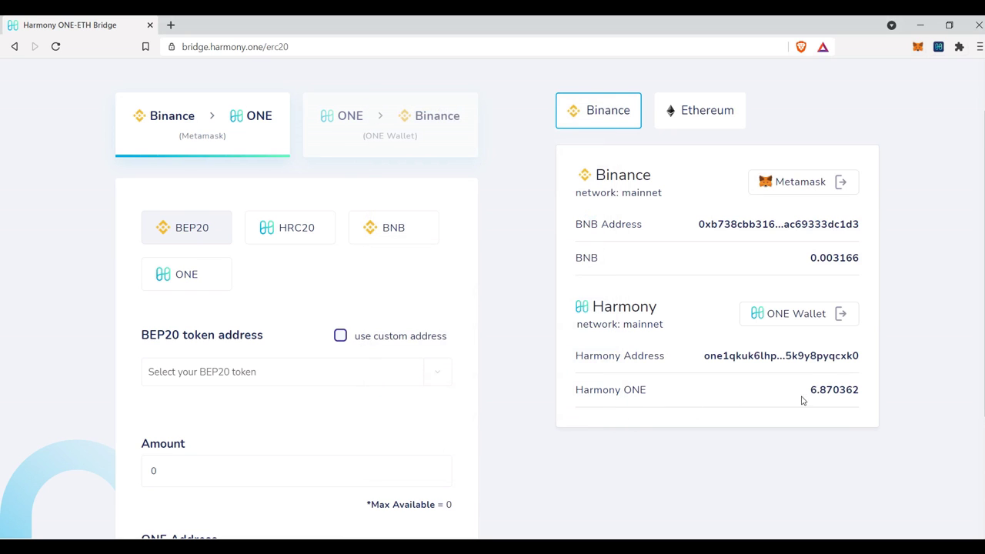
Compare the Harmony wallet's balance against the bridge's 6.870362 Harmony ONE figure.
{"action": "left_click", "coordinate": [938, 47]}
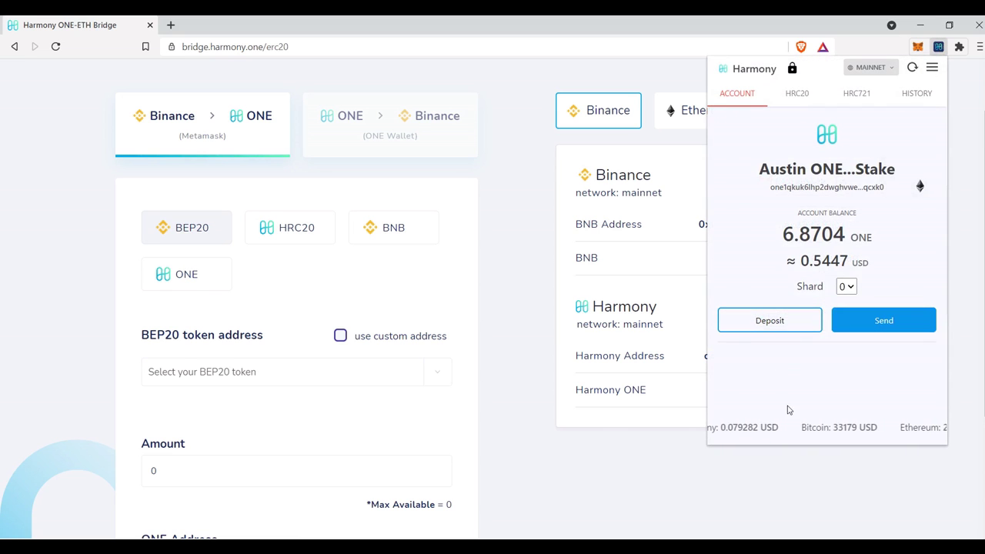
{"action": "left_click", "coordinate": [766, 490]}
{"action": "left_click_drag", "start_coordinate": [810, 390], "coordinate": [838, 390]}
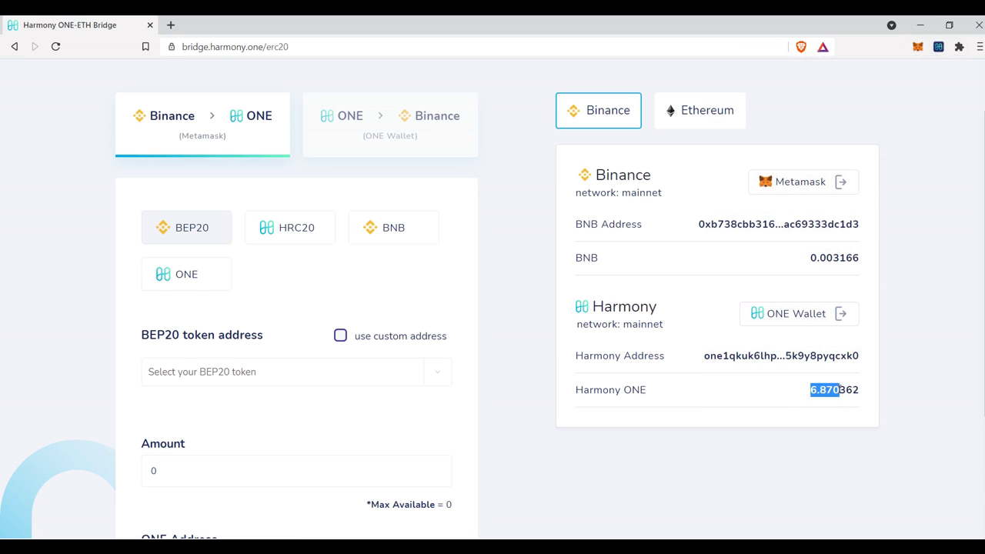
{"action": "left_click", "coordinate": [938, 47]}
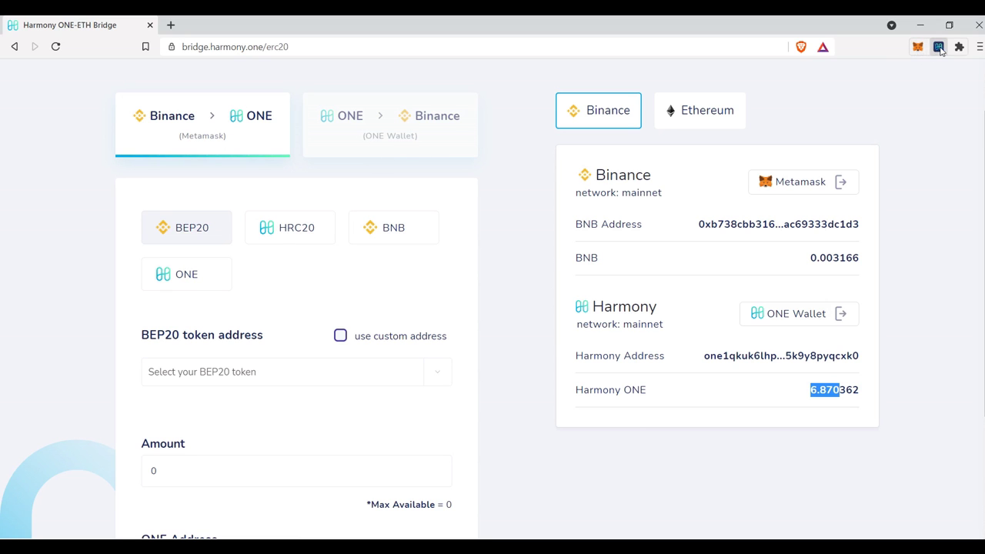
{"action": "left_click", "coordinate": [967, 83]}
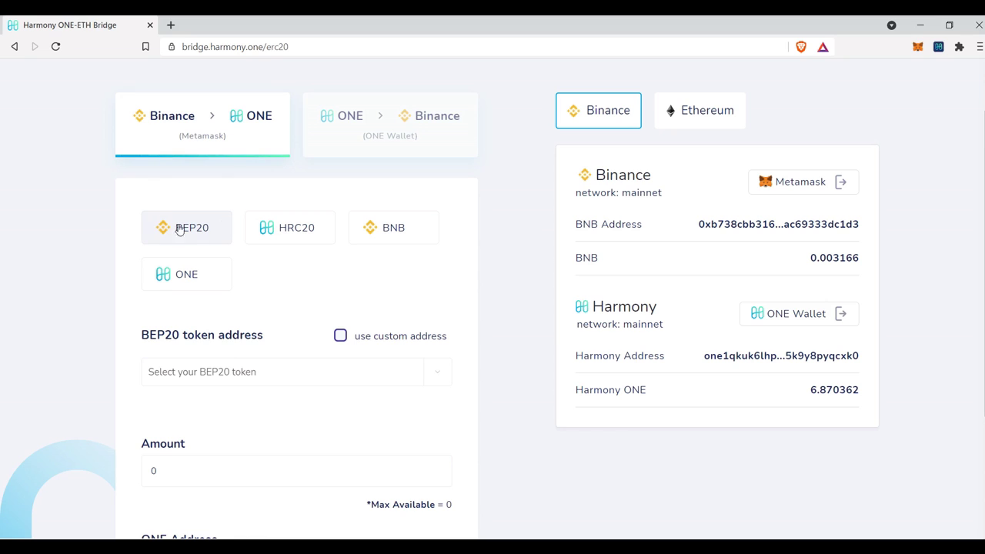
Try HRC20 and BNB, then settle on ONE, showing 30.385151 ONE available.
{"action": "left_click", "coordinate": [285, 233]}
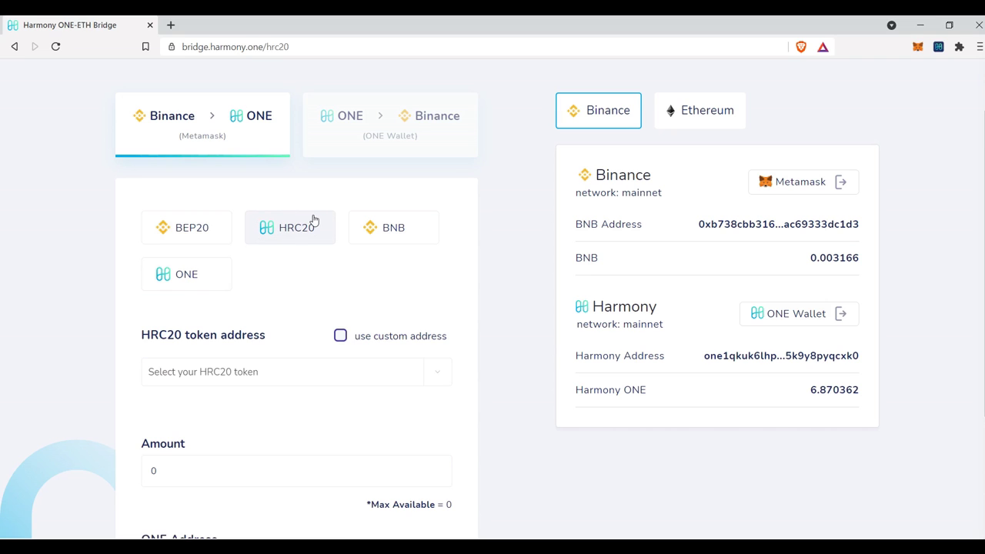
{"action": "left_click", "coordinate": [405, 234]}
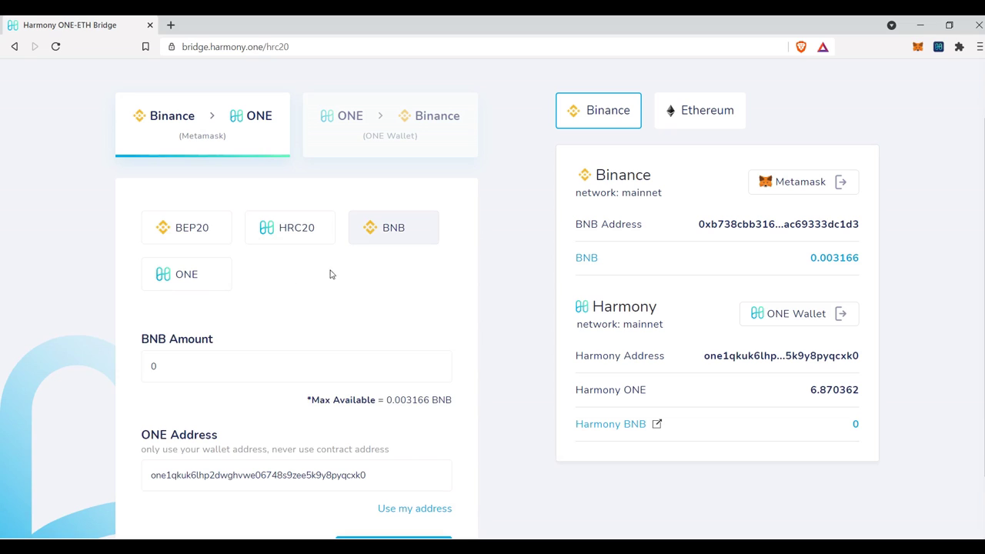
{"action": "left_click", "coordinate": [203, 281]}
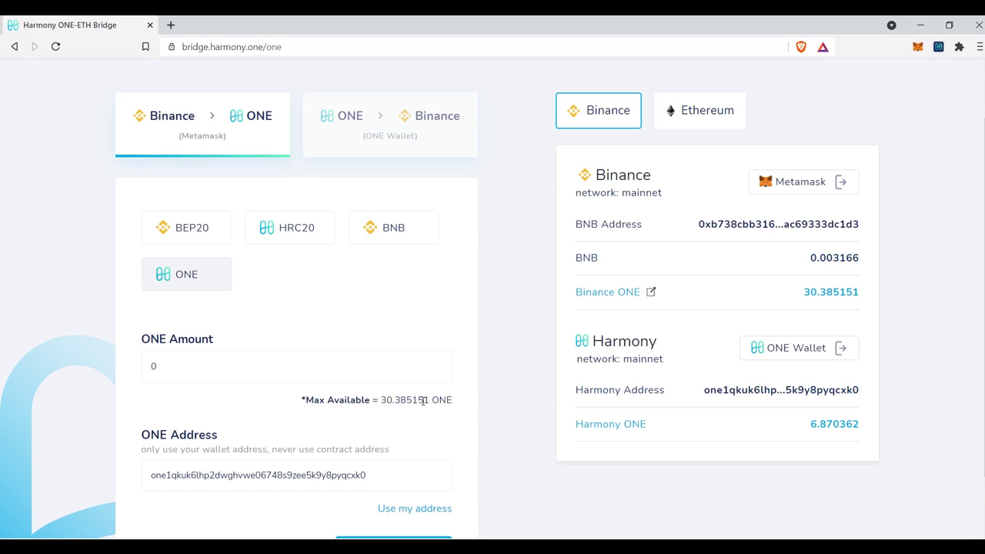
Enter 30.385 as the ONE amount and make my connected Harmony address the receiver.
{"action": "left_click_drag", "start_coordinate": [184, 366], "coordinate": [147, 370]}
{"action": "scroll", "coordinate": [265, 385], "scroll_direction": "down", "scroll_amount": 1}
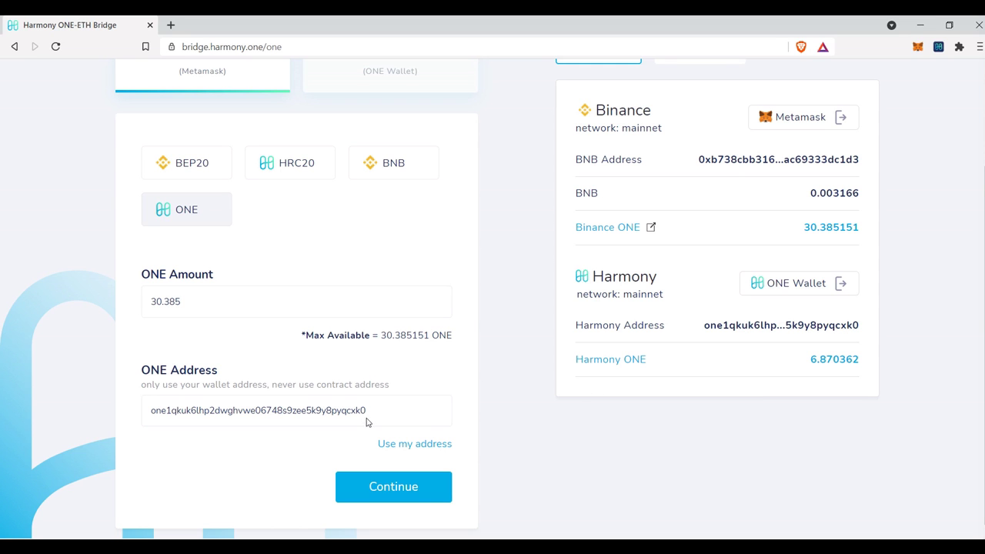
{"action": "left_click_drag", "start_coordinate": [366, 411], "coordinate": [104, 405]}
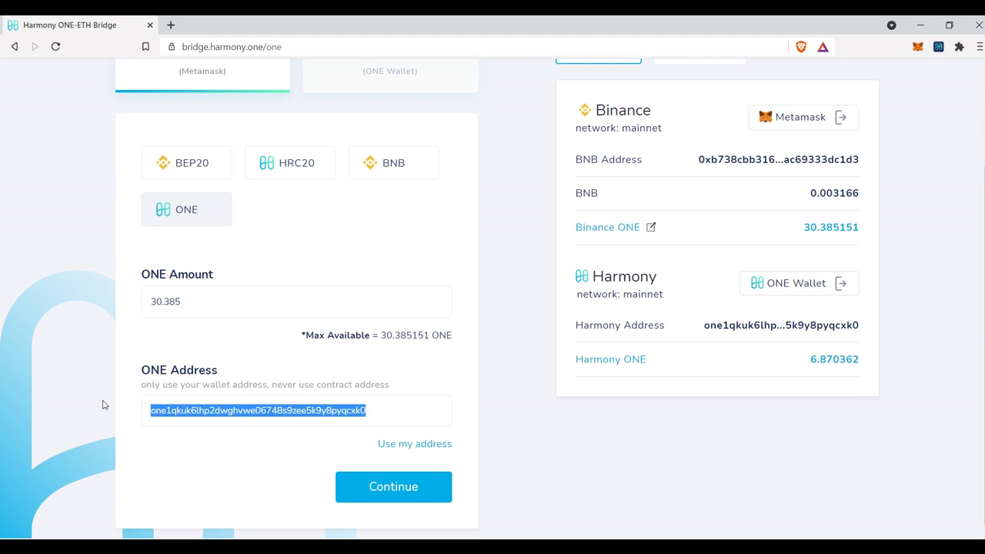
{"action": "key", "text": "ctrl+x"}
{"action": "key", "text": "ctrl+v"}
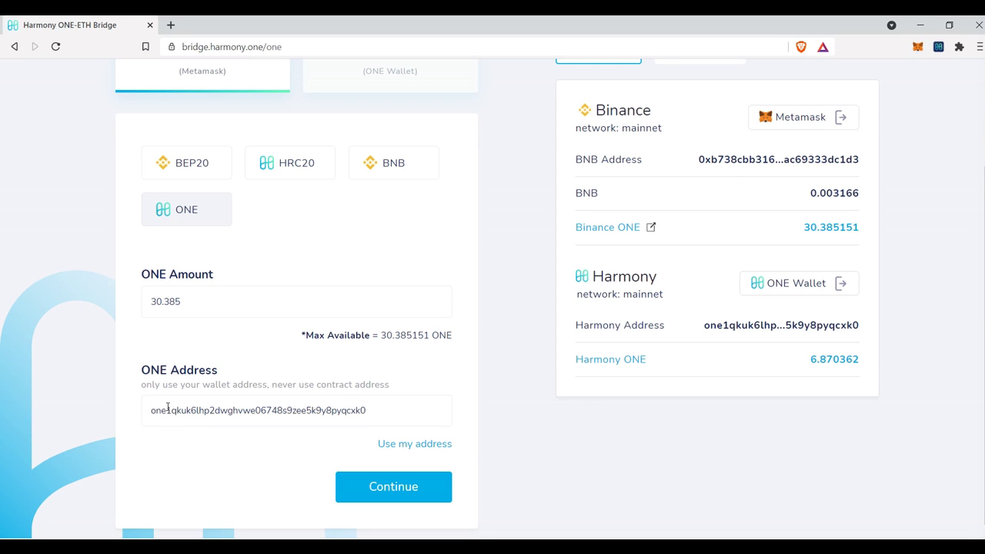
{"action": "left_click_drag", "start_coordinate": [396, 421], "coordinate": [139, 416]}
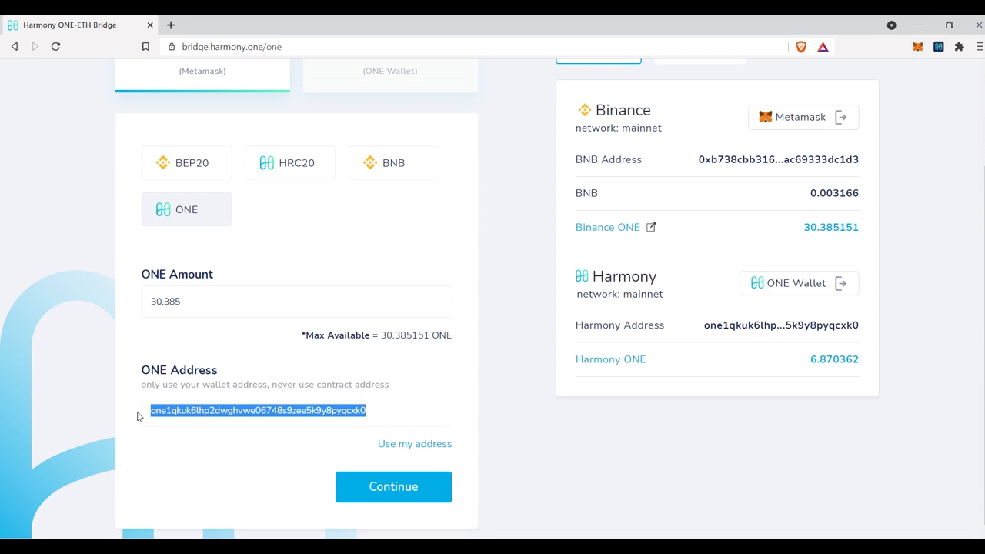
{"action": "key", "text": "ctrl+x"}
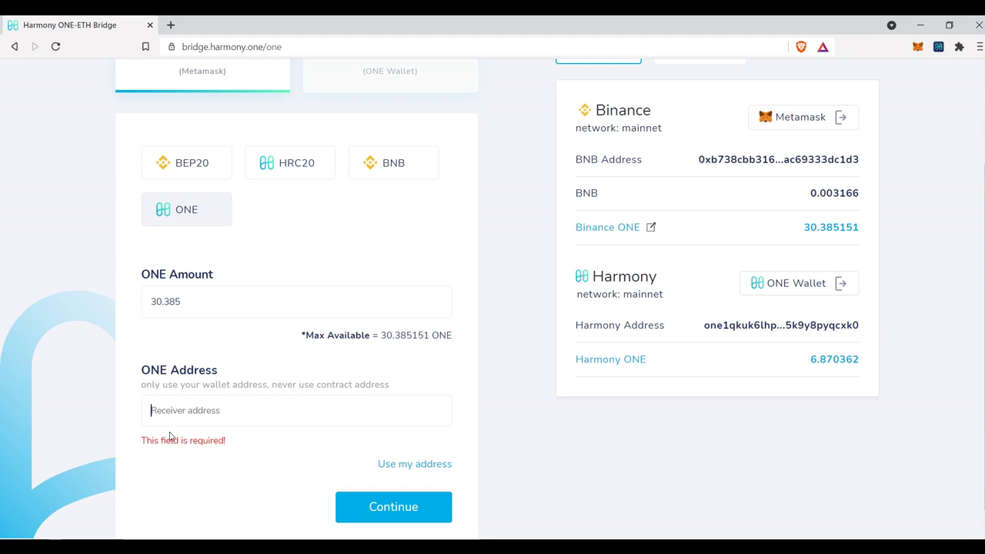
{"action": "left_click", "coordinate": [389, 465]}
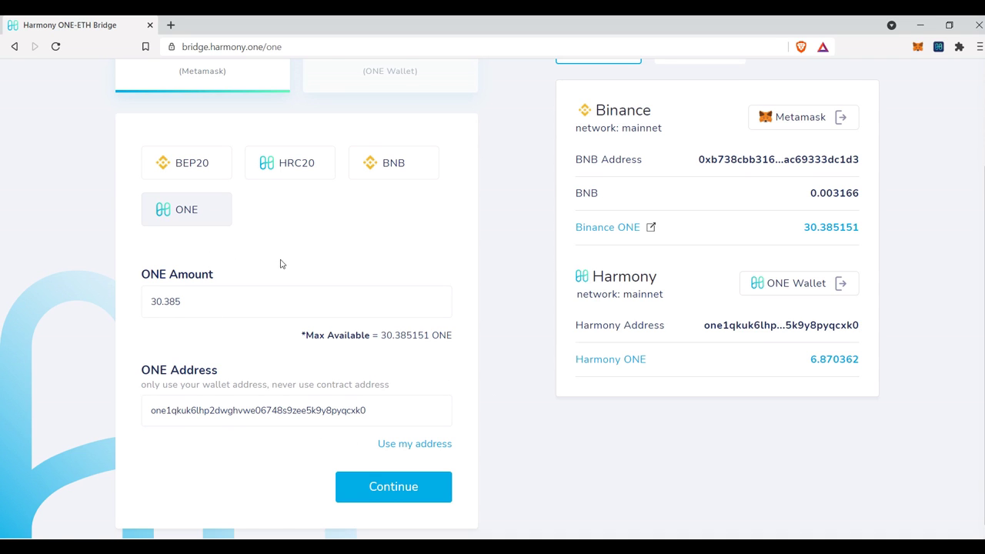
{"action": "scroll", "coordinate": [280, 263], "scroll_direction": "up", "scroll_amount": 1}
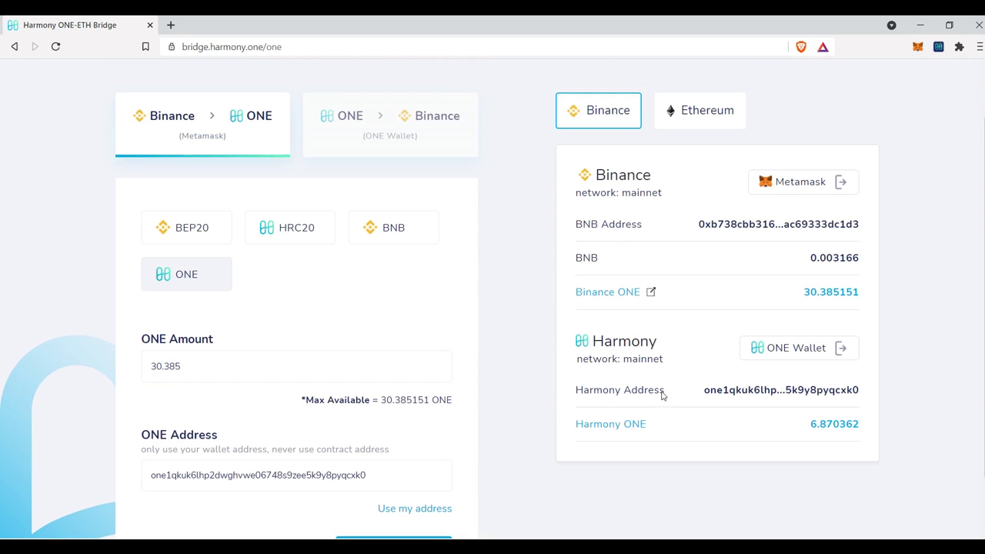
{"action": "scroll", "coordinate": [502, 206], "scroll_direction": "down", "scroll_amount": 1}
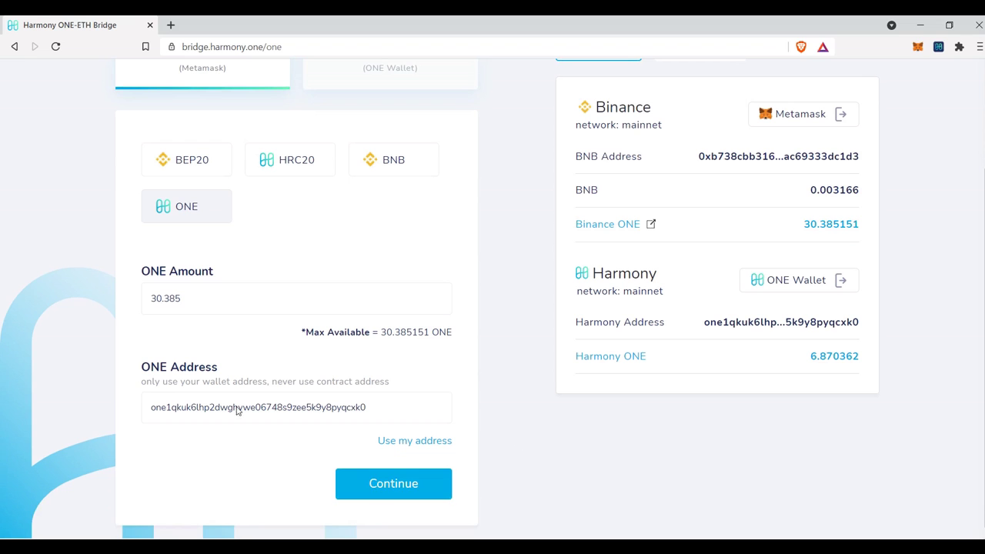
Reload, choose Binance, enter 30.385 ONE to my own address, and continue to approval.
{"action": "left_click", "coordinate": [56, 46]}
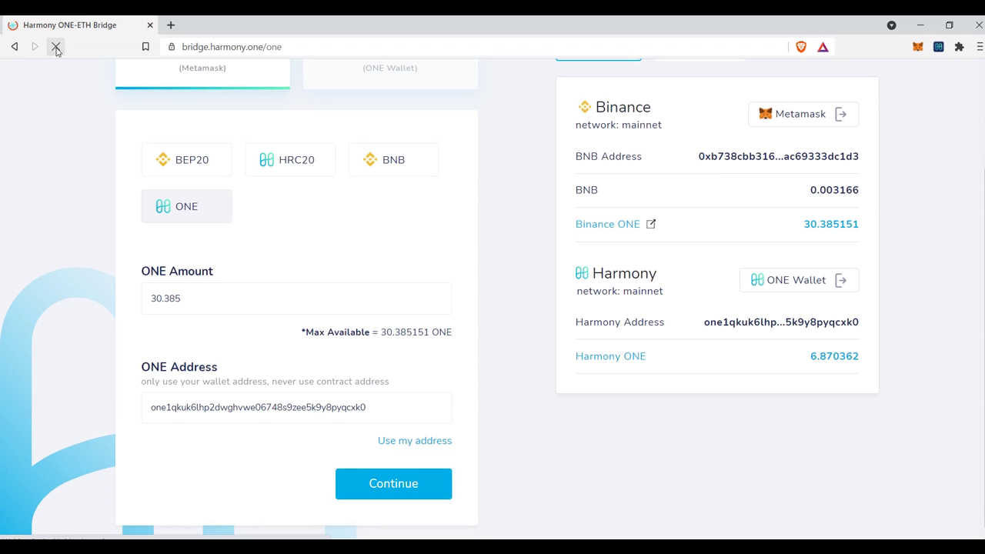
{"action": "scroll", "coordinate": [260, 242], "scroll_direction": "up", "scroll_amount": 1}
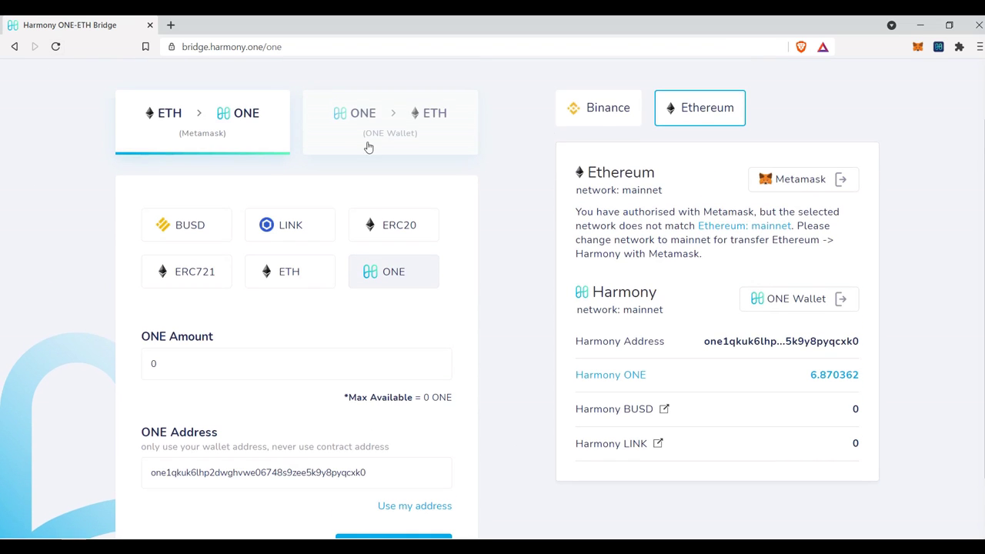
{"action": "left_click", "coordinate": [607, 110]}
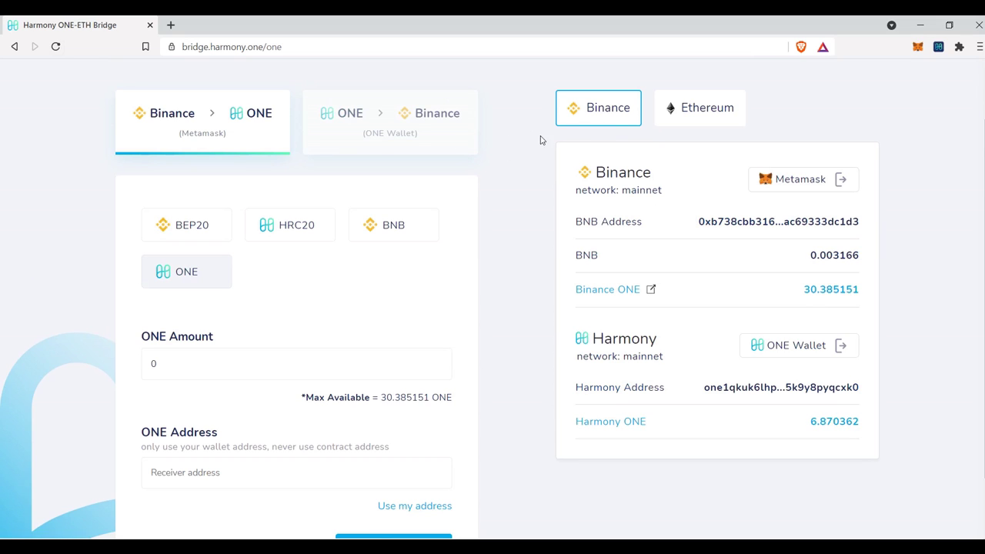
{"action": "double_click", "coordinate": [171, 365]}
{"action": "left_click", "coordinate": [397, 507]}
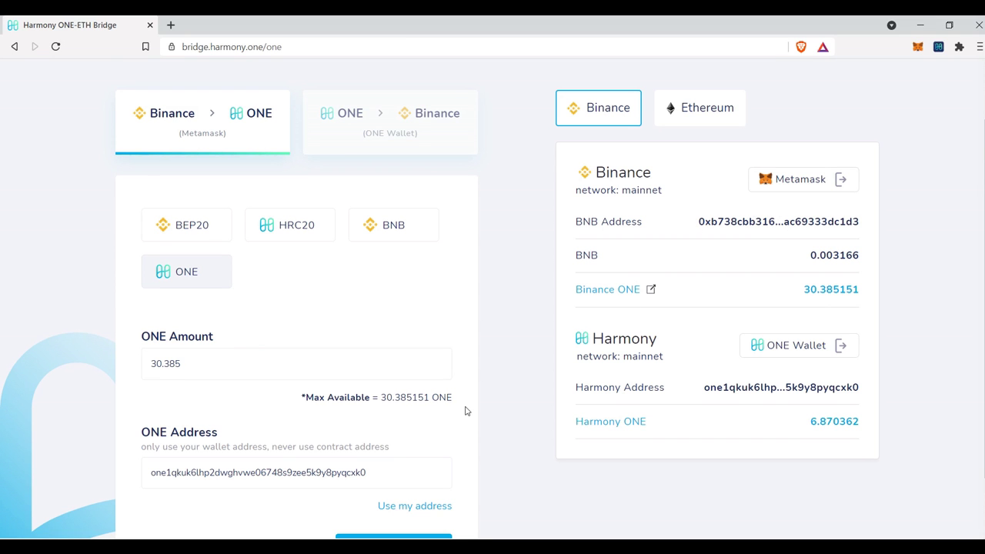
{"action": "scroll", "coordinate": [464, 411], "scroll_direction": "down", "scroll_amount": 1}
{"action": "left_click", "coordinate": [396, 488]}
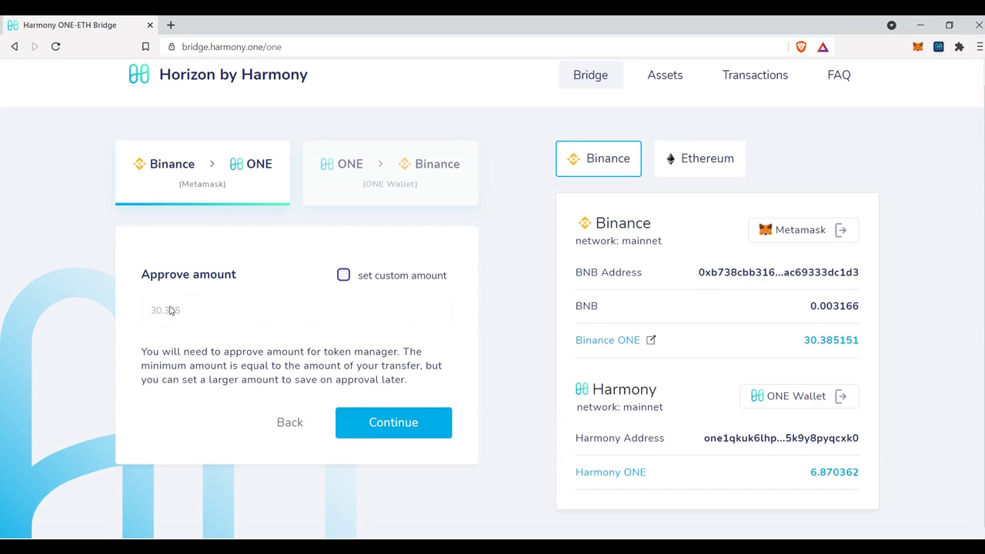
Accept the 30.385 approval and review the summary: 0.0019 BNB fee, 150000 gas limit.
{"action": "left_click", "coordinate": [363, 422]}
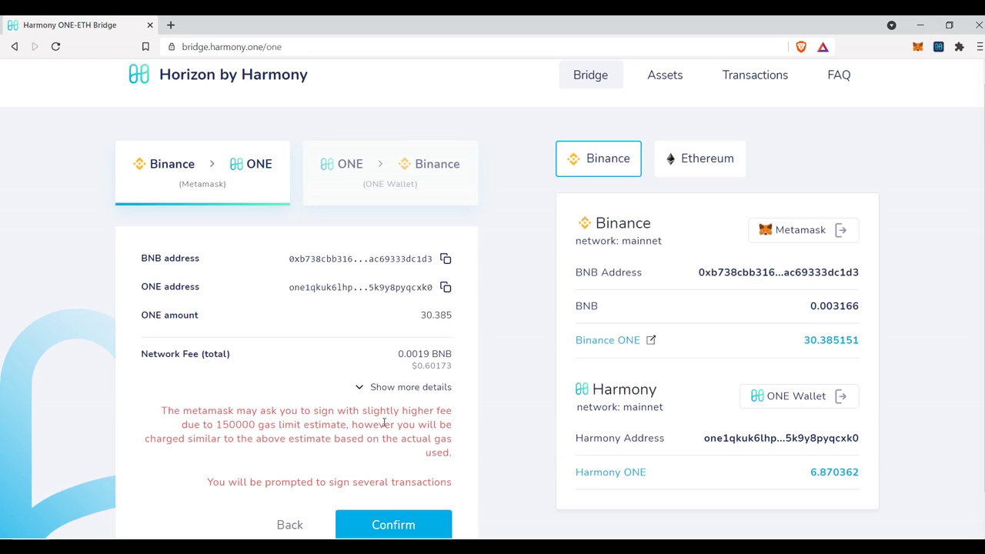
{"action": "scroll", "coordinate": [389, 422], "scroll_direction": "down", "scroll_amount": 1}
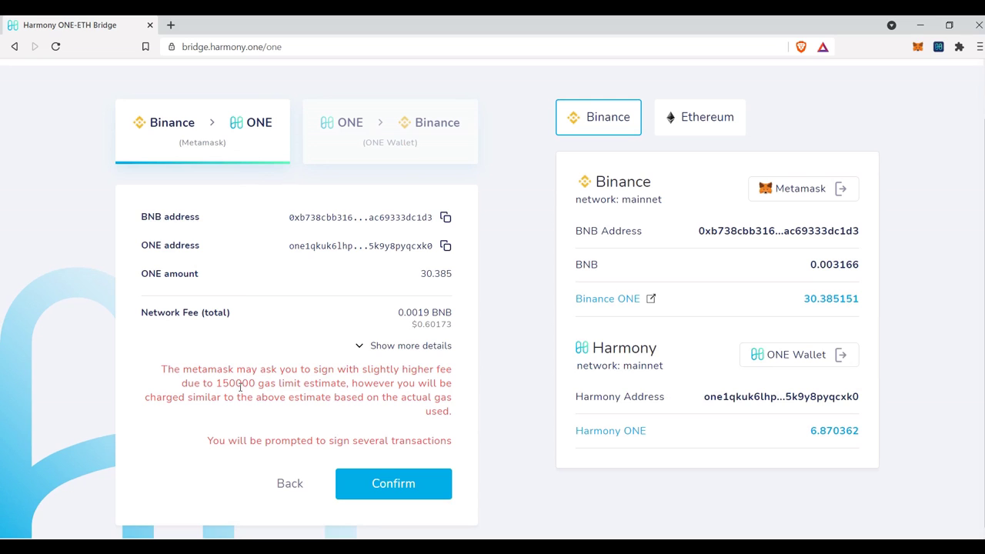
{"action": "left_click_drag", "start_coordinate": [218, 382], "coordinate": [255, 382]}
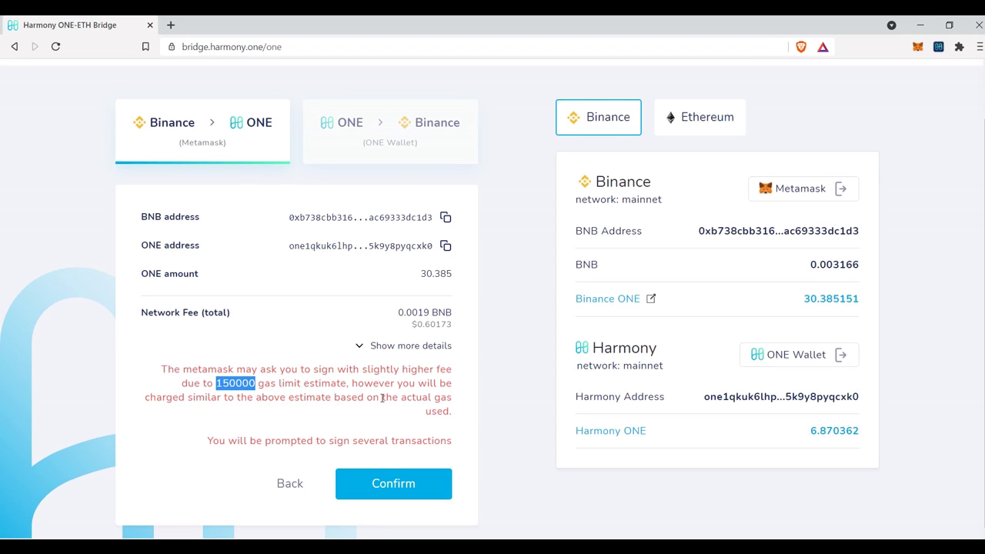
Confirm the transfer and grant MetaMask's ONE spending allowance until step 1 shows Success.
{"action": "left_click", "coordinate": [412, 478]}
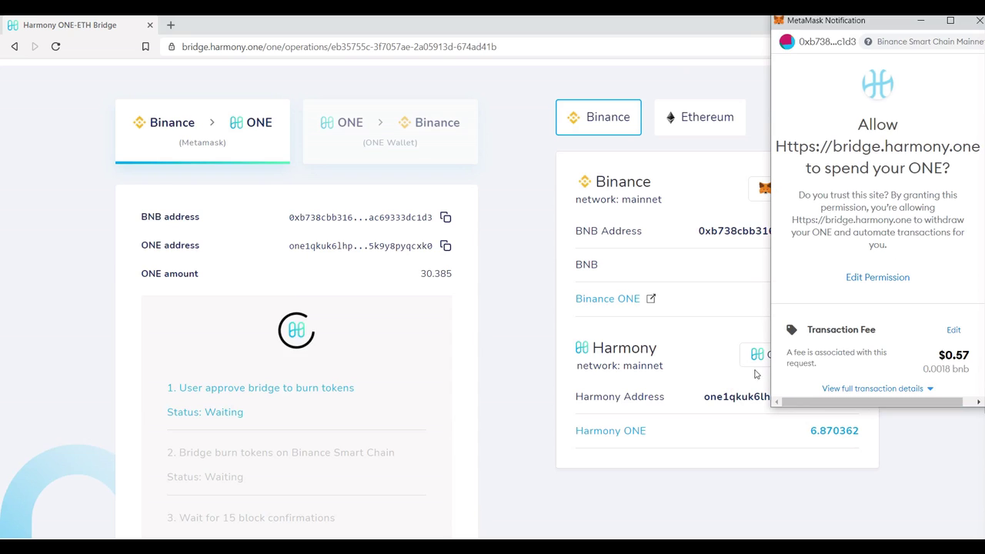
{"action": "scroll", "coordinate": [846, 308], "scroll_direction": "down", "scroll_amount": 1}
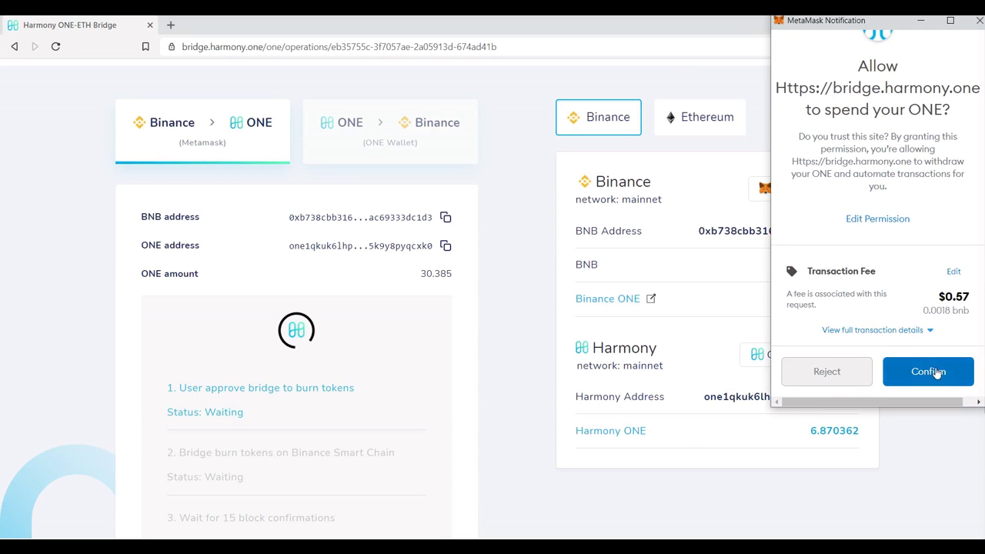
{"action": "left_click", "coordinate": [928, 372]}
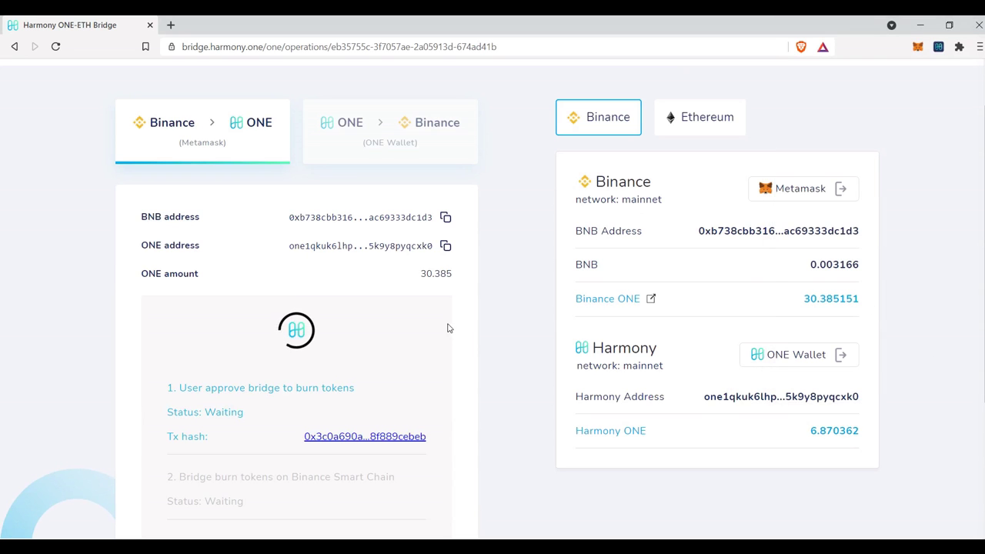
{"action": "scroll", "coordinate": [447, 328], "scroll_direction": "down", "scroll_amount": 2}
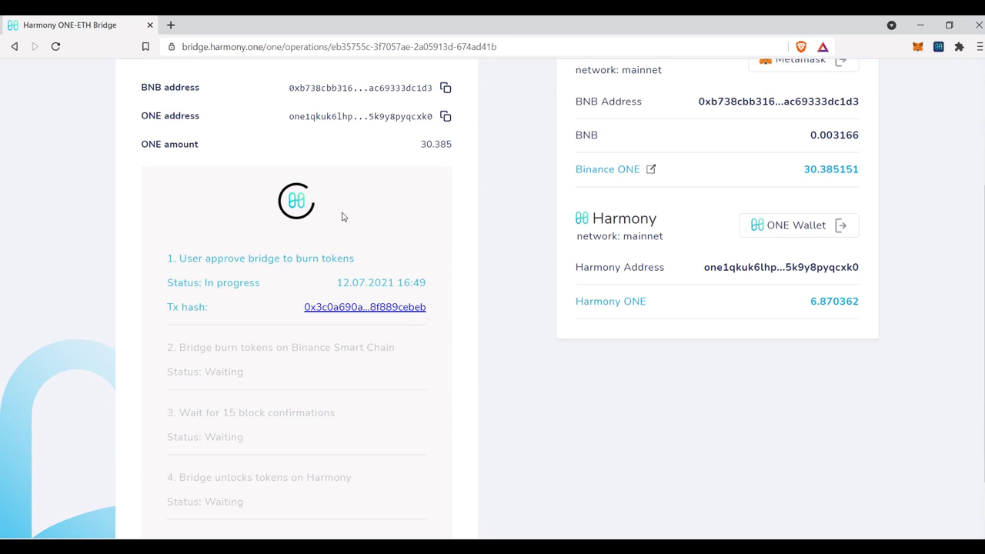
{"action": "scroll", "coordinate": [461, 254], "scroll_direction": "up", "scroll_amount": 2}
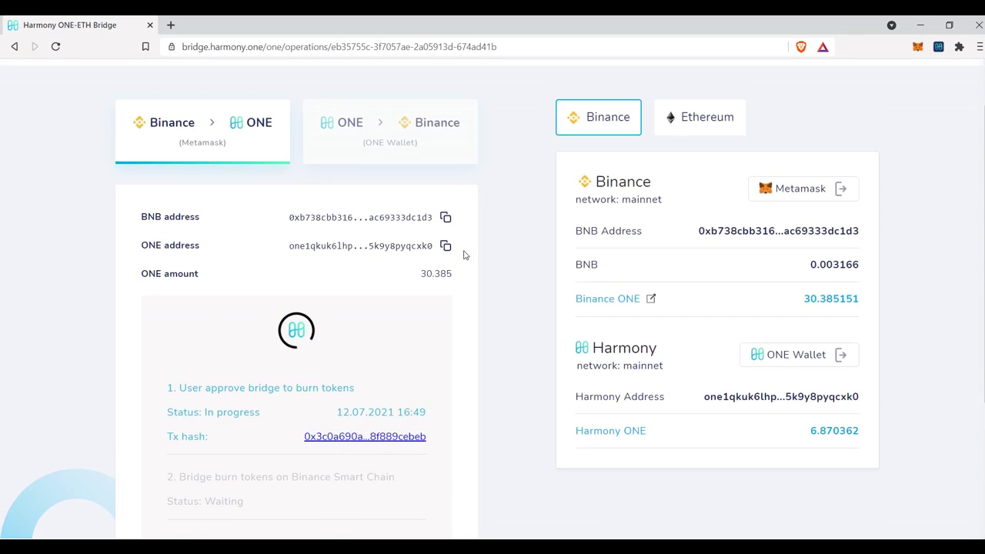
{"action": "scroll", "coordinate": [479, 235], "scroll_direction": "up", "scroll_amount": 1}
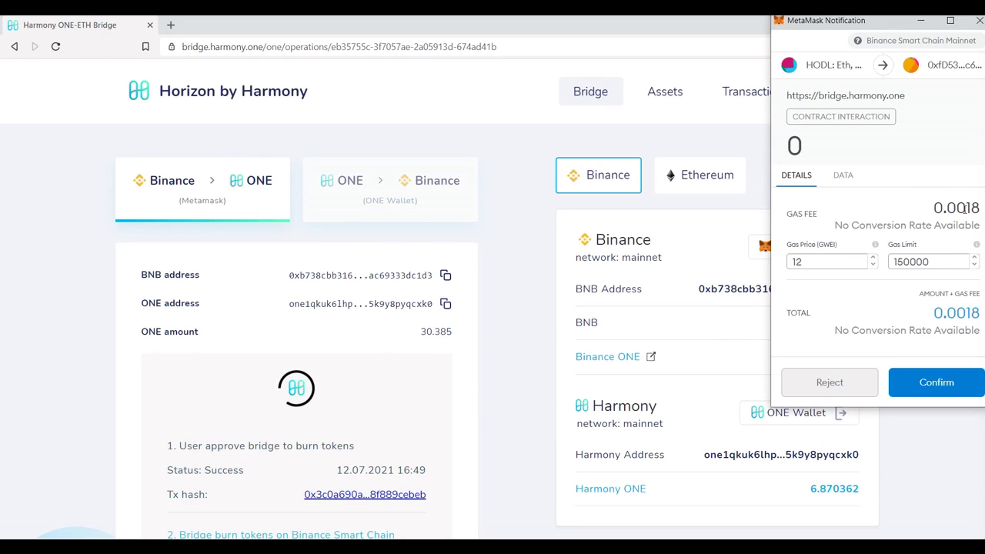
Confirm the burn in MetaMask and watch step 2 succeed as 15-block confirmations start.
{"action": "left_click", "coordinate": [940, 389]}
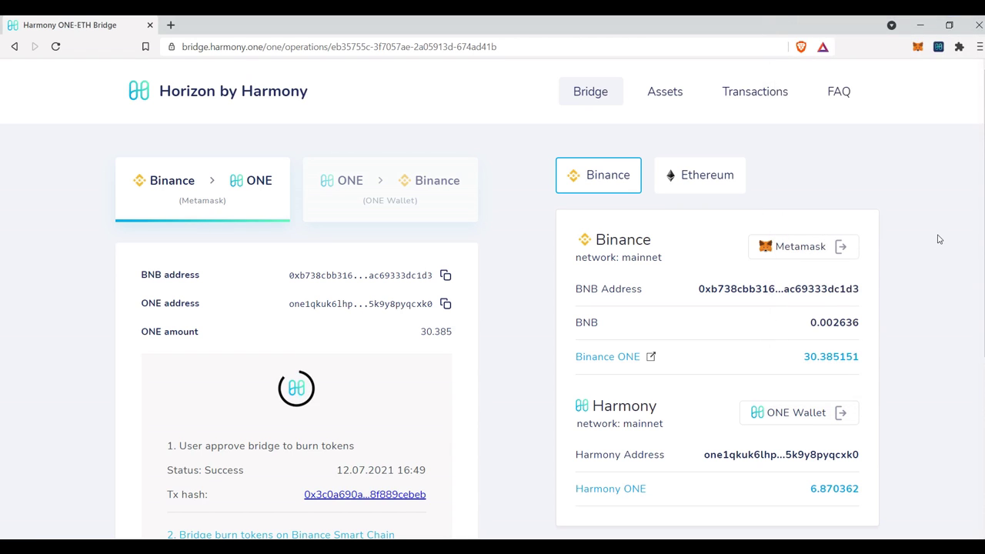
{"action": "scroll", "coordinate": [455, 319], "scroll_direction": "down", "scroll_amount": 2}
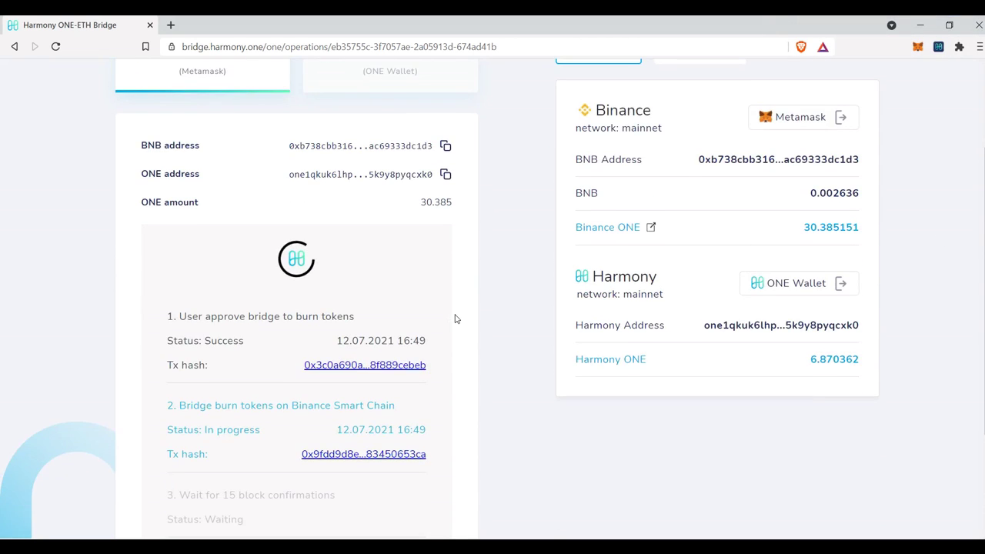
{"action": "scroll", "coordinate": [454, 318], "scroll_direction": "down", "scroll_amount": 1}
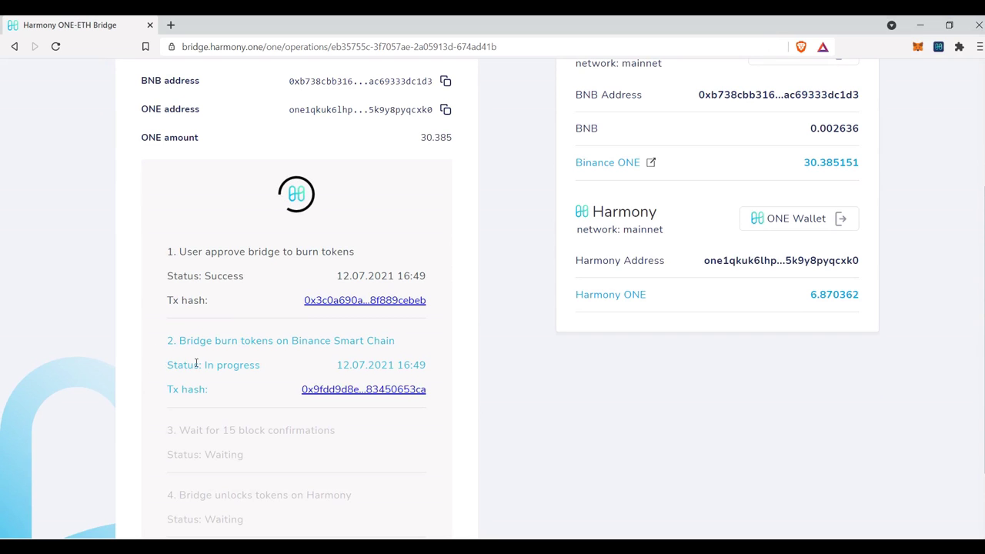
{"action": "scroll", "coordinate": [576, 412], "scroll_direction": "up", "scroll_amount": 1}
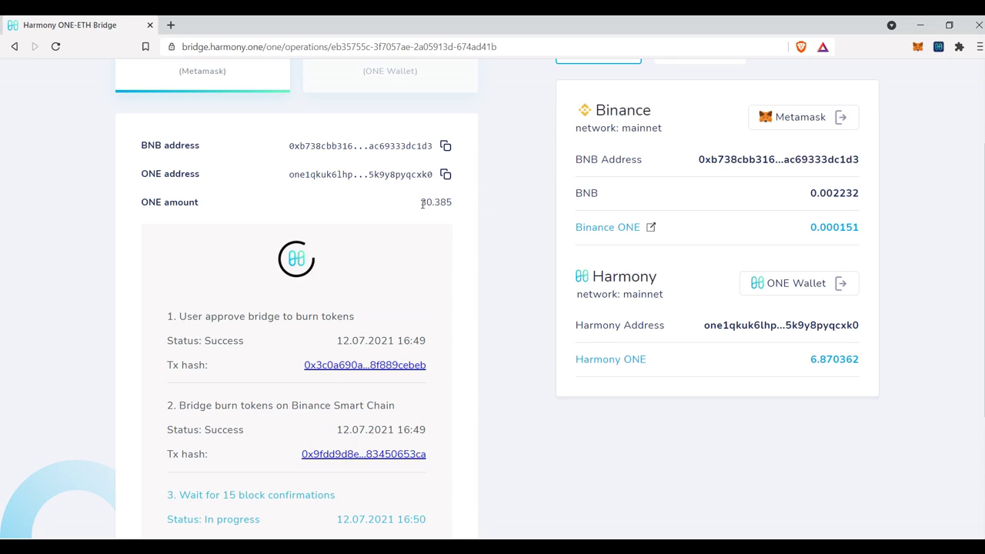
Monitor the 30.385 transfer until steps 3 and 4 read Success and the ONE balance shows 37.255362.
{"action": "left_click_drag", "start_coordinate": [422, 203], "coordinate": [455, 207]}
{"action": "left_click", "coordinate": [435, 201]}
{"action": "scroll", "coordinate": [362, 328], "scroll_direction": "up", "scroll_amount": 3}
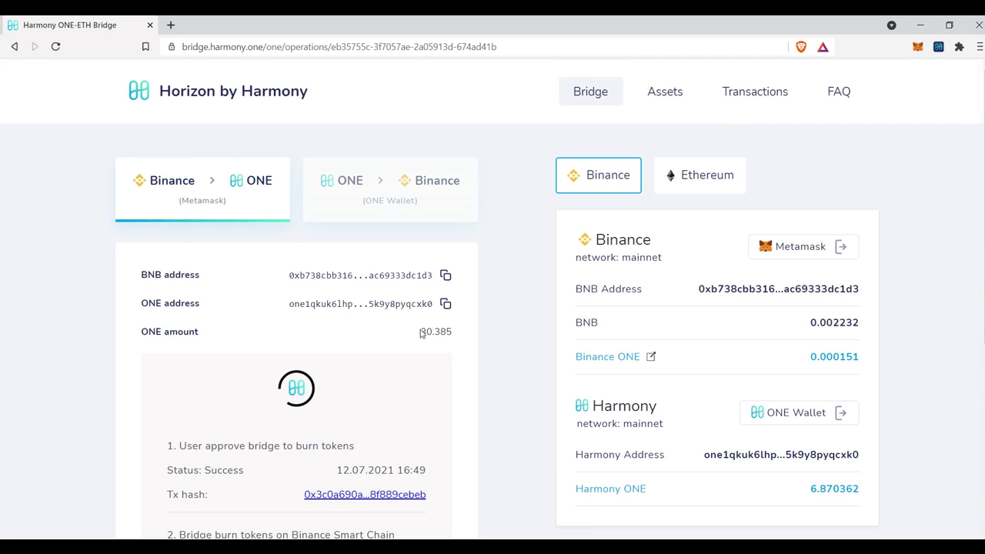
{"action": "scroll", "coordinate": [421, 332], "scroll_direction": "down", "scroll_amount": 1}
{"action": "left_click_drag", "start_coordinate": [420, 266], "coordinate": [452, 264]}
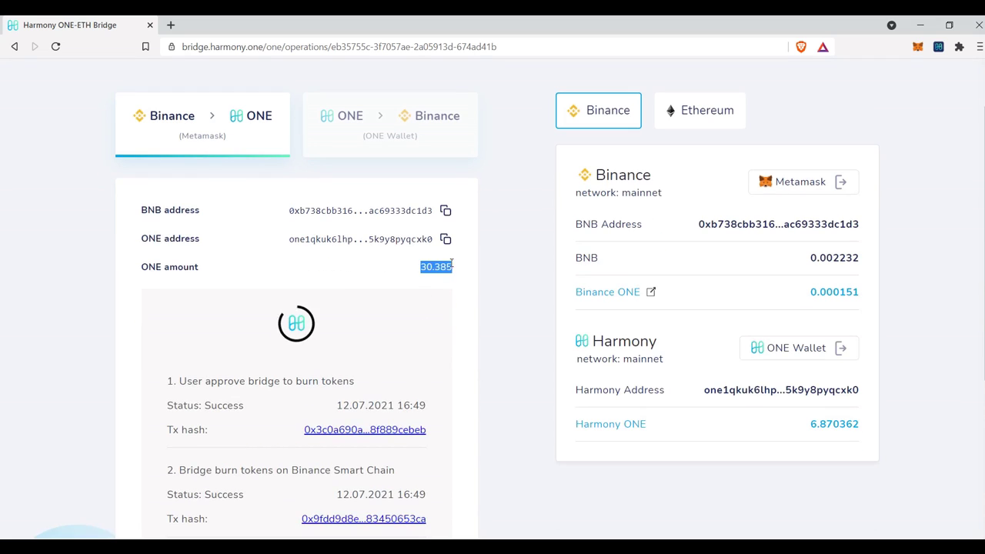
{"action": "left_click", "coordinate": [448, 266]}
{"action": "left_click_drag", "start_coordinate": [420, 267], "coordinate": [454, 270]}
{"action": "scroll", "coordinate": [449, 292], "scroll_direction": "down", "scroll_amount": 3}
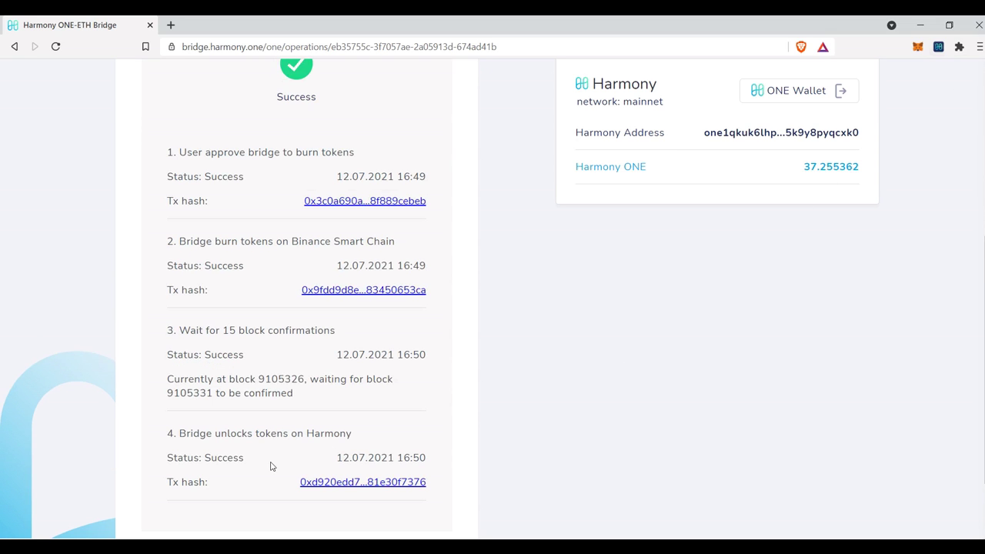
{"action": "scroll", "coordinate": [738, 314], "scroll_direction": "up", "scroll_amount": 4}
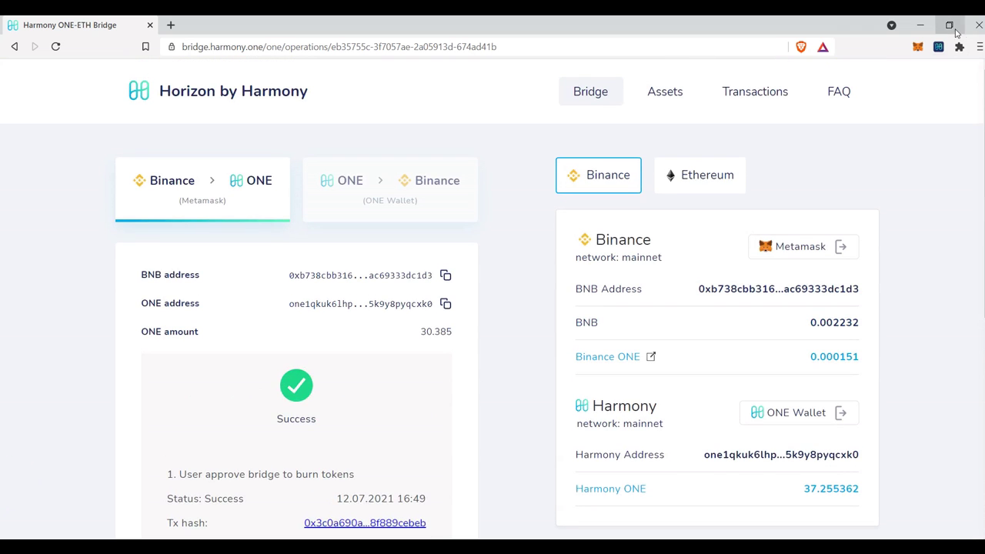
{"action": "left_click", "coordinate": [938, 47]}
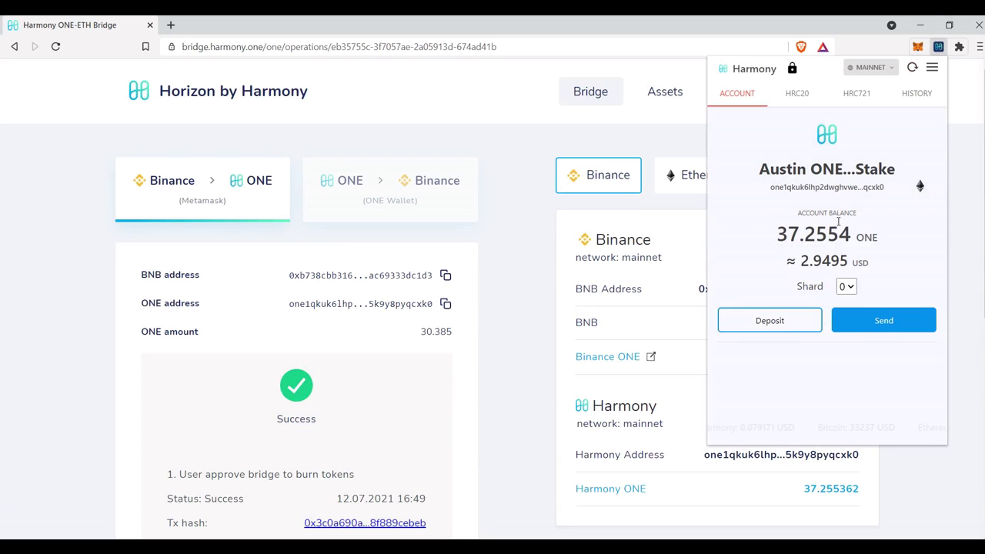
{"action": "left_click_drag", "start_coordinate": [778, 235], "coordinate": [850, 234]}
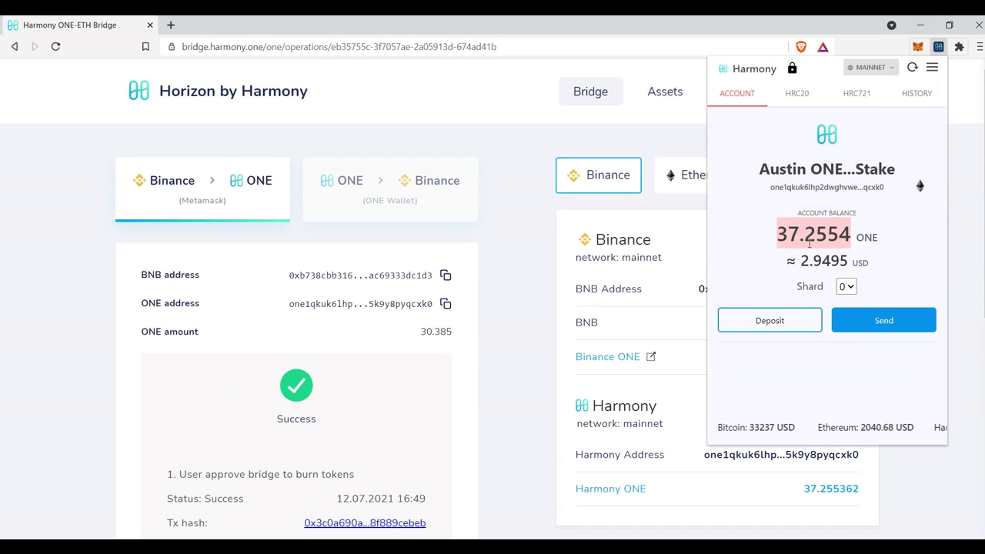
{"action": "left_click_drag", "start_coordinate": [779, 232], "coordinate": [851, 233]}
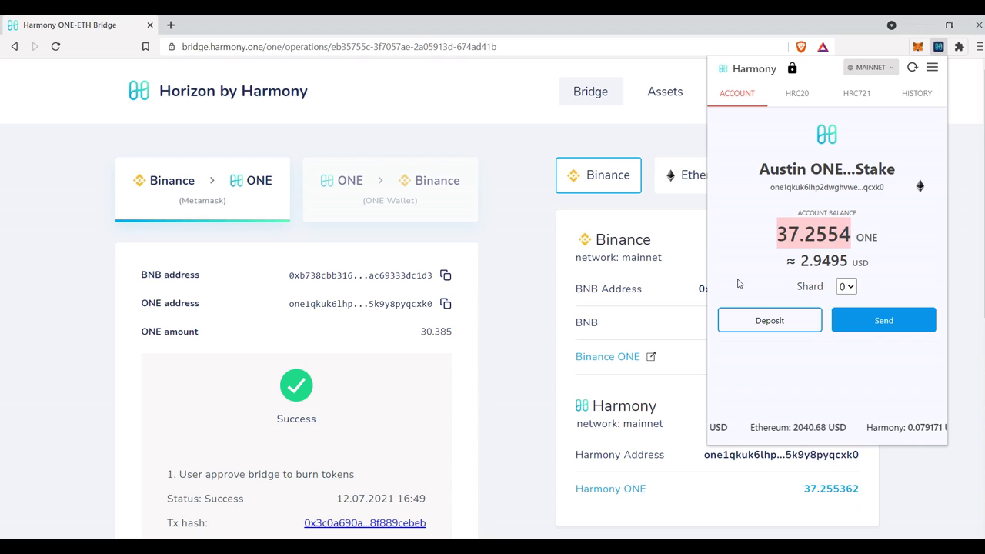
{"action": "left_click", "coordinate": [512, 293]}
{"action": "scroll", "coordinate": [523, 275], "scroll_direction": "down", "scroll_amount": 1}
{"action": "scroll", "coordinate": [522, 275], "scroll_direction": "down", "scroll_amount": 4}
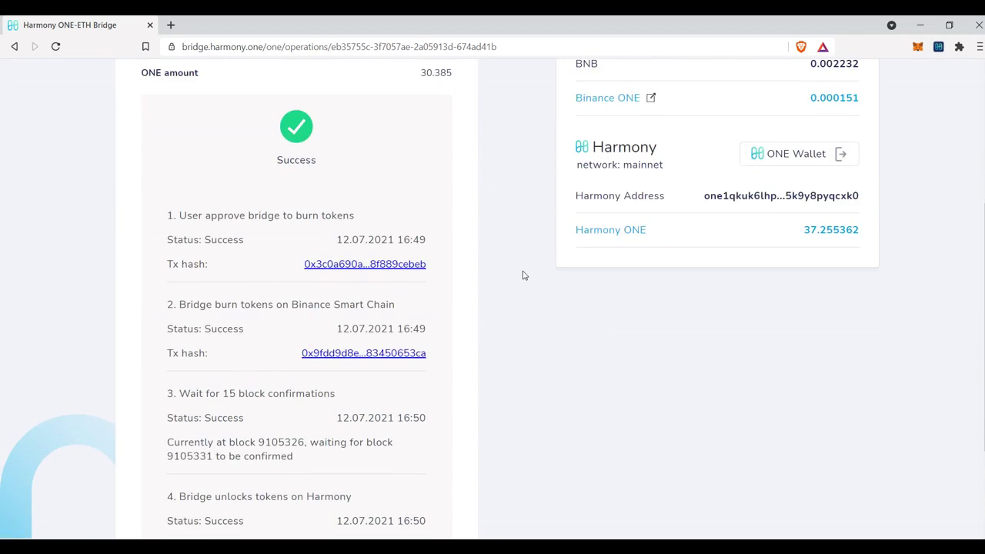
{"action": "scroll", "coordinate": [523, 276], "scroll_direction": "up", "scroll_amount": 1}
{"action": "scroll", "coordinate": [522, 276], "scroll_direction": "up", "scroll_amount": 5}
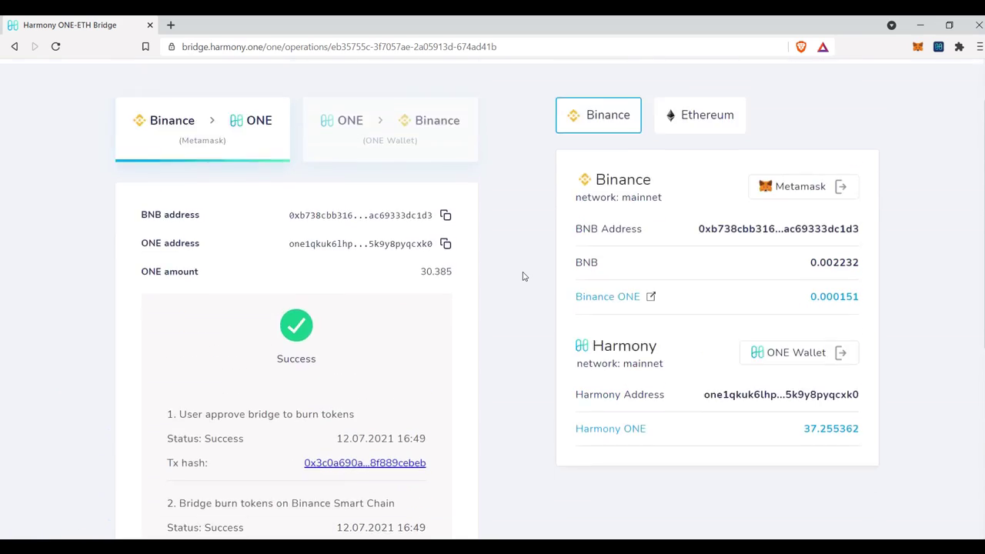